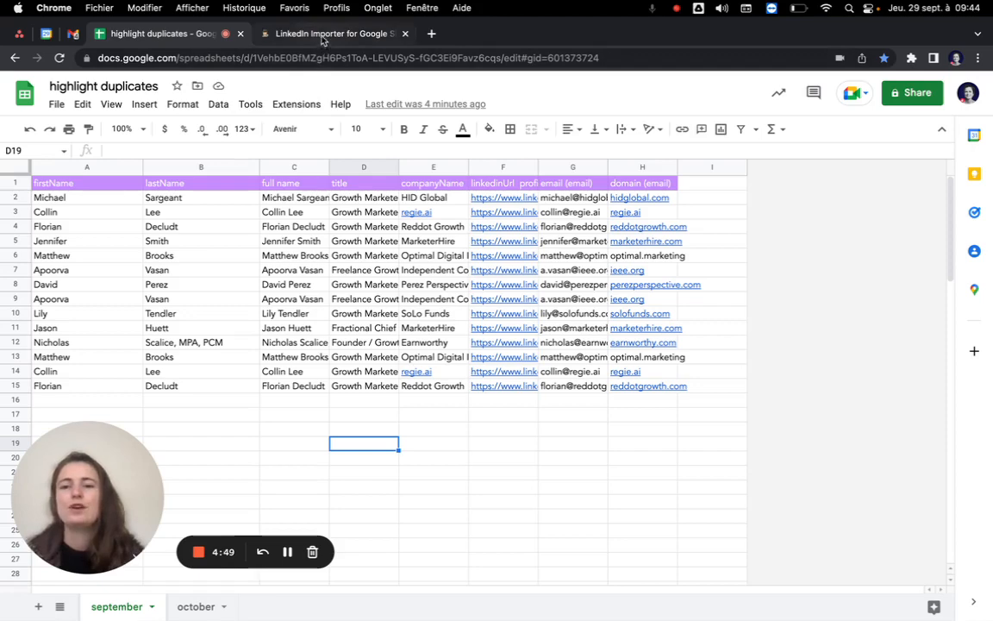
View the Derrick App website's home page and its free download option, and return to the highlight duplicates spreadsheet
left_click(290, 31)
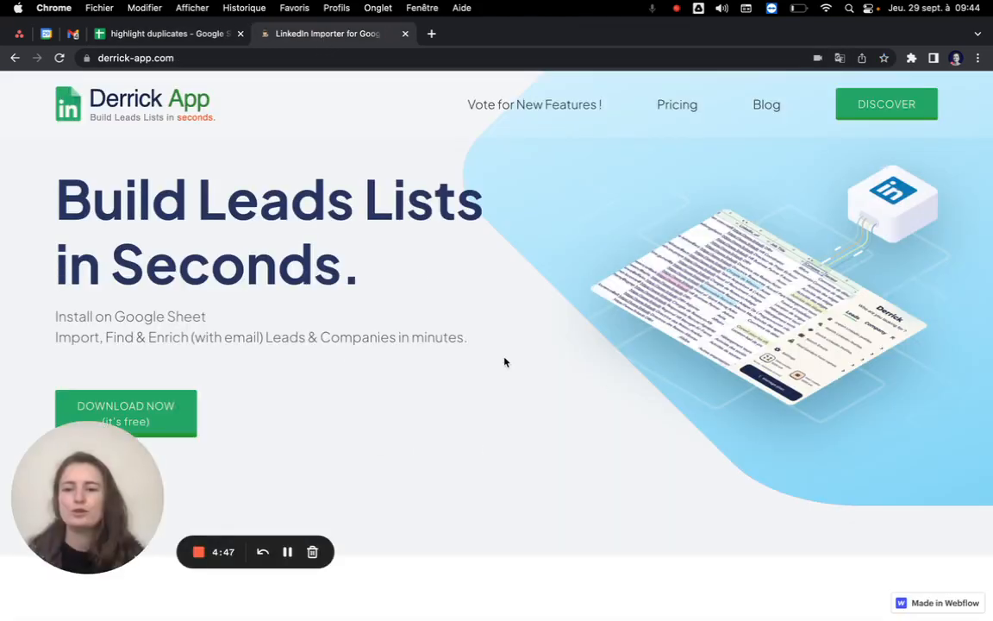
left_click_drag(64, 470, 59, 512)
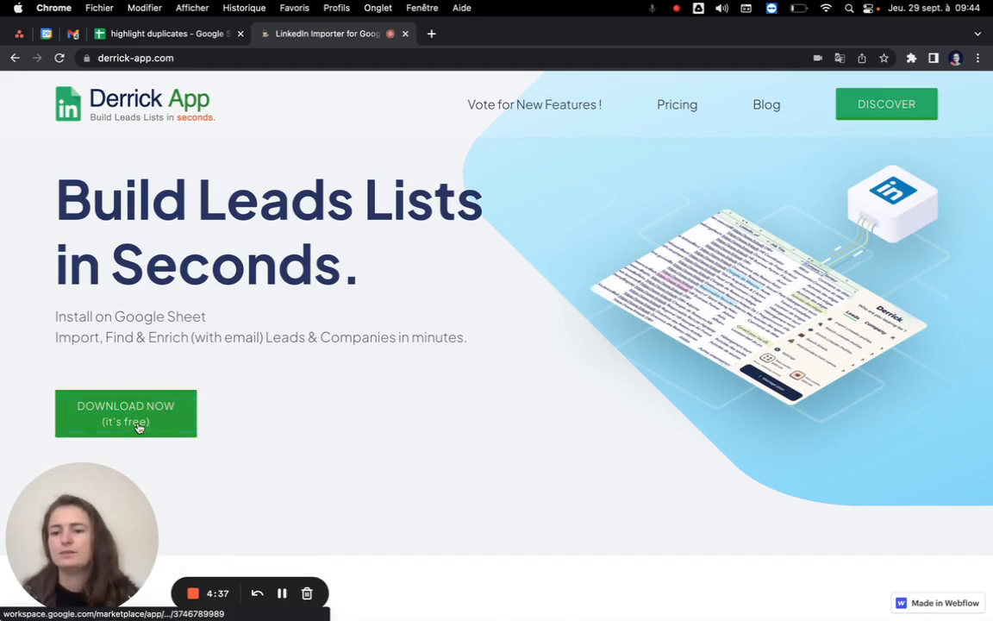
left_click(121, 38)
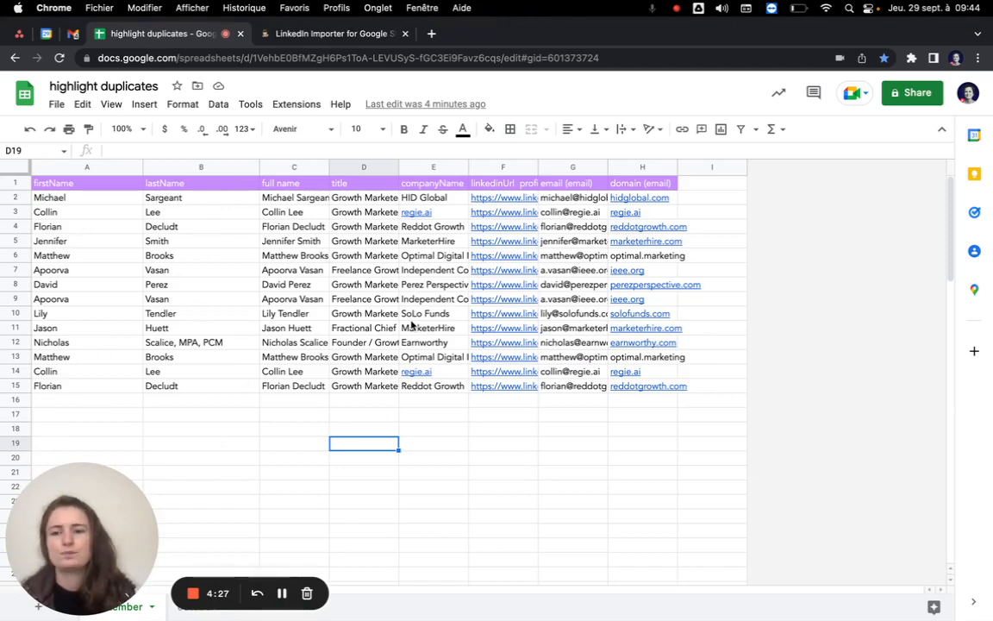
Open the Remove duplicates tool of the LinkedIn Importer and Email Finder - Derrick add-on
left_click(294, 104)
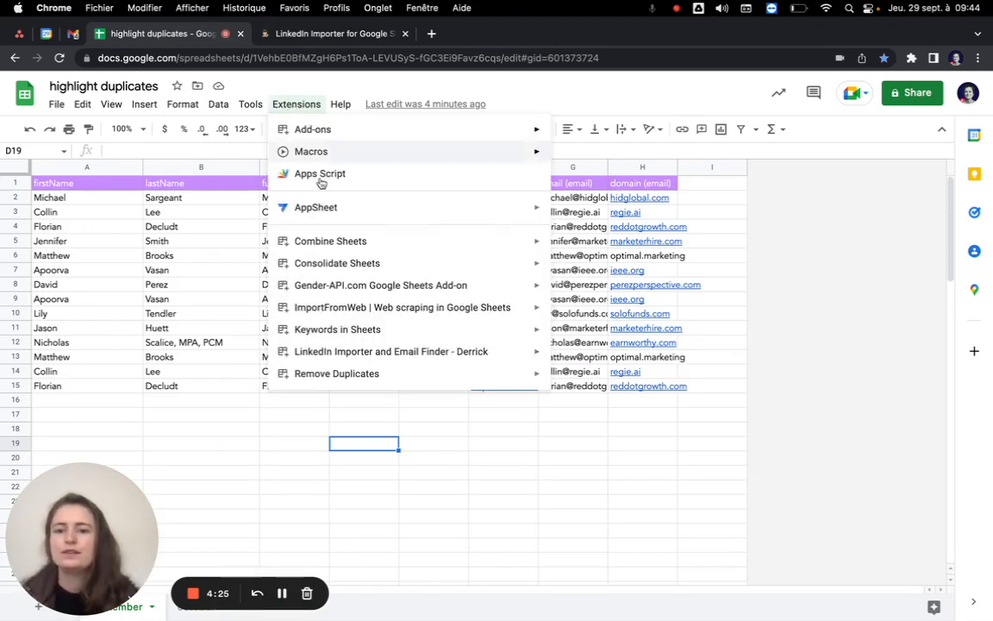
mouse_move(372, 352)
left_click(565, 356)
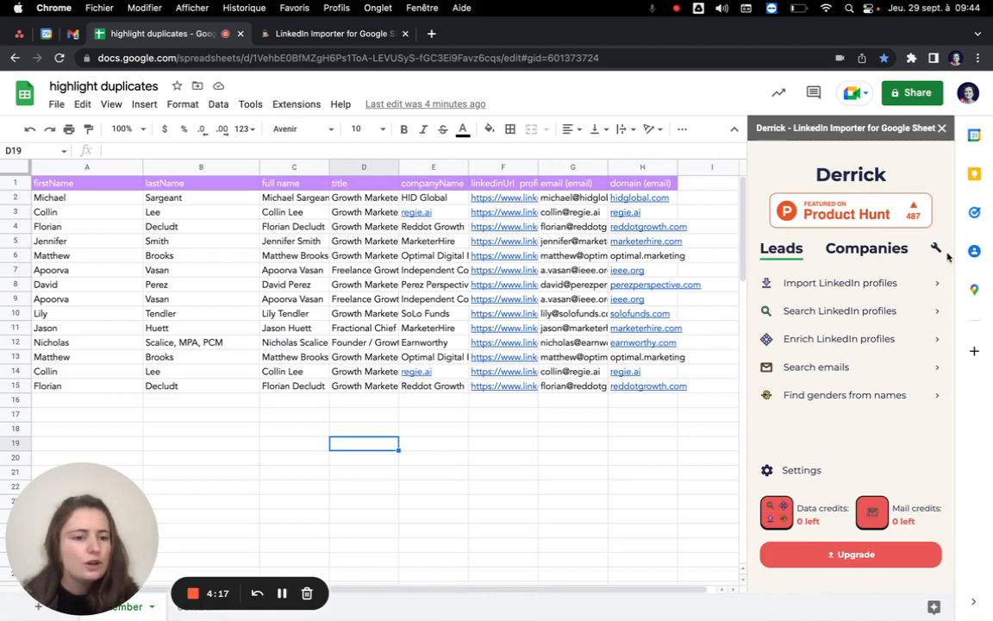
left_click(937, 248)
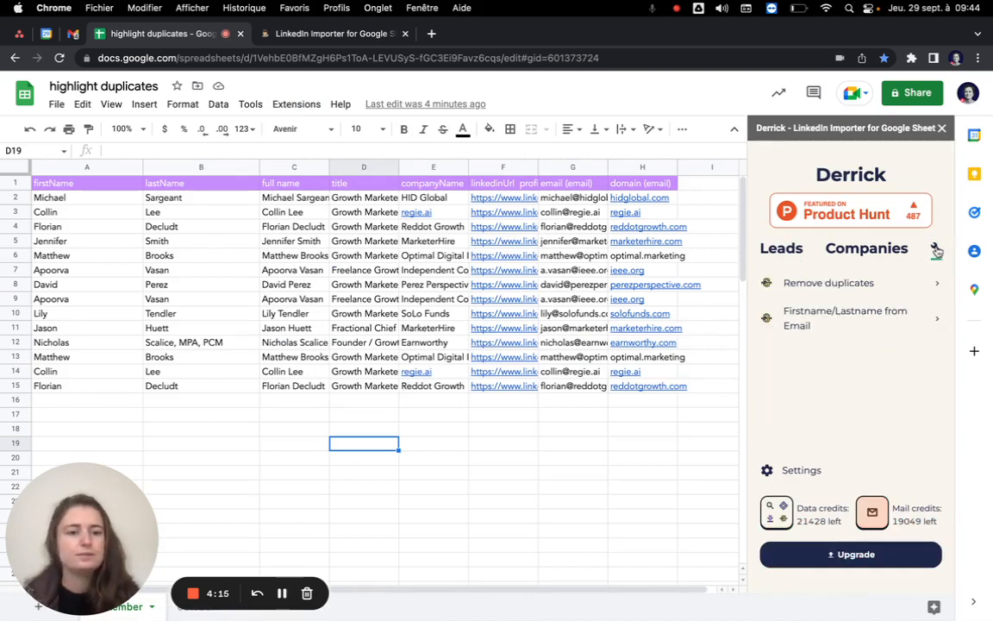
left_click(908, 287)
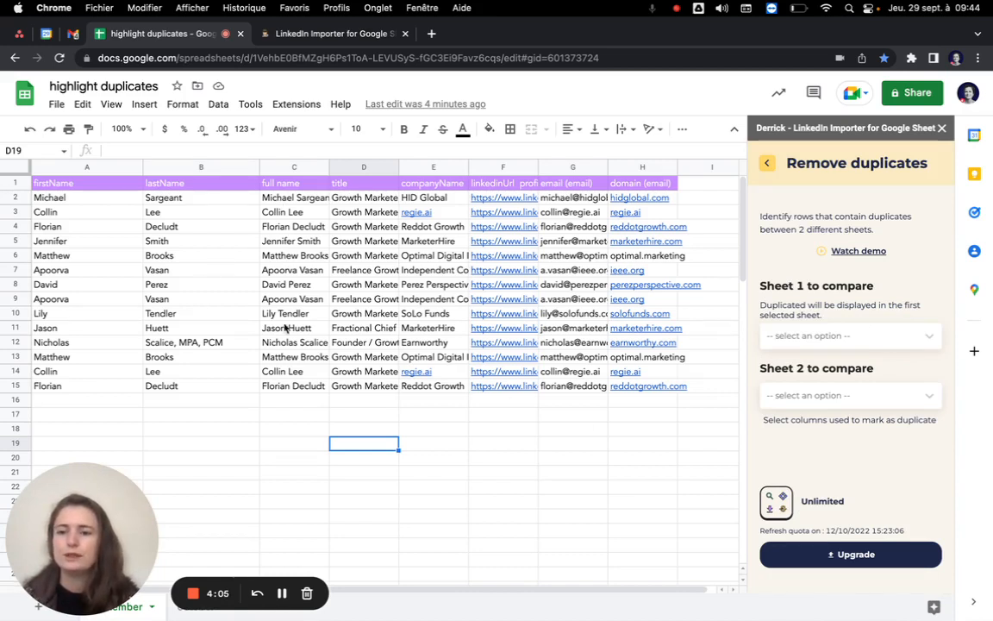
Set both Sheet 1 and Sheet 2 to compare to the september sheet
left_click(811, 336)
left_click(808, 369)
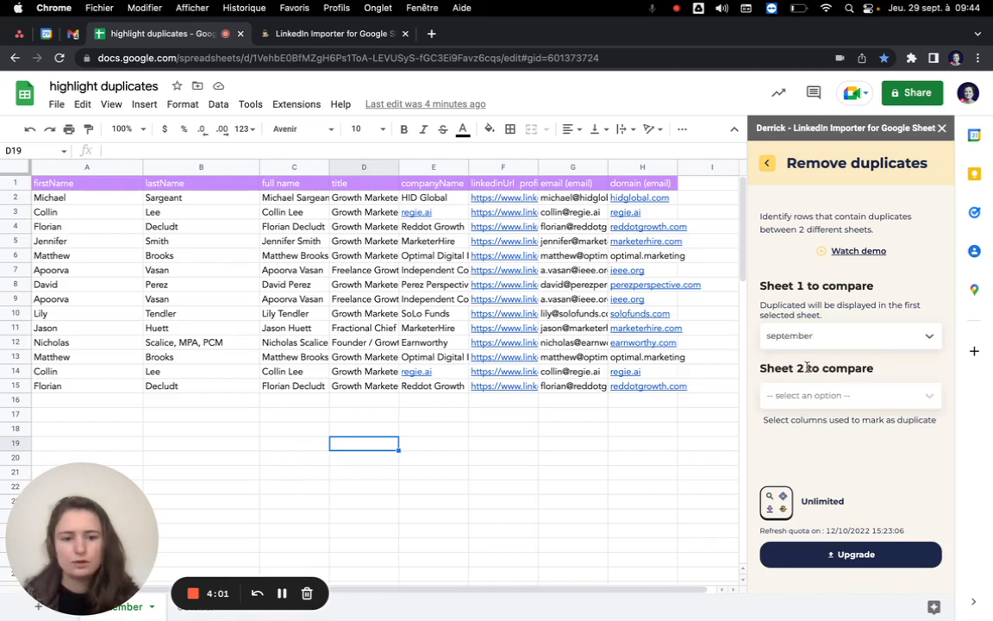
left_click_drag(149, 506, 129, 435)
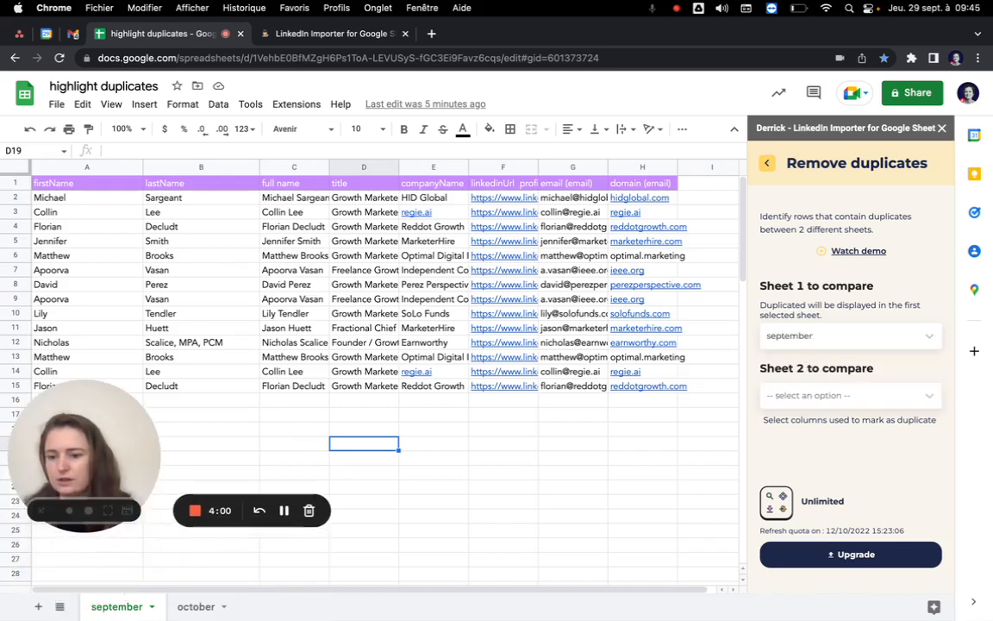
left_click(859, 395)
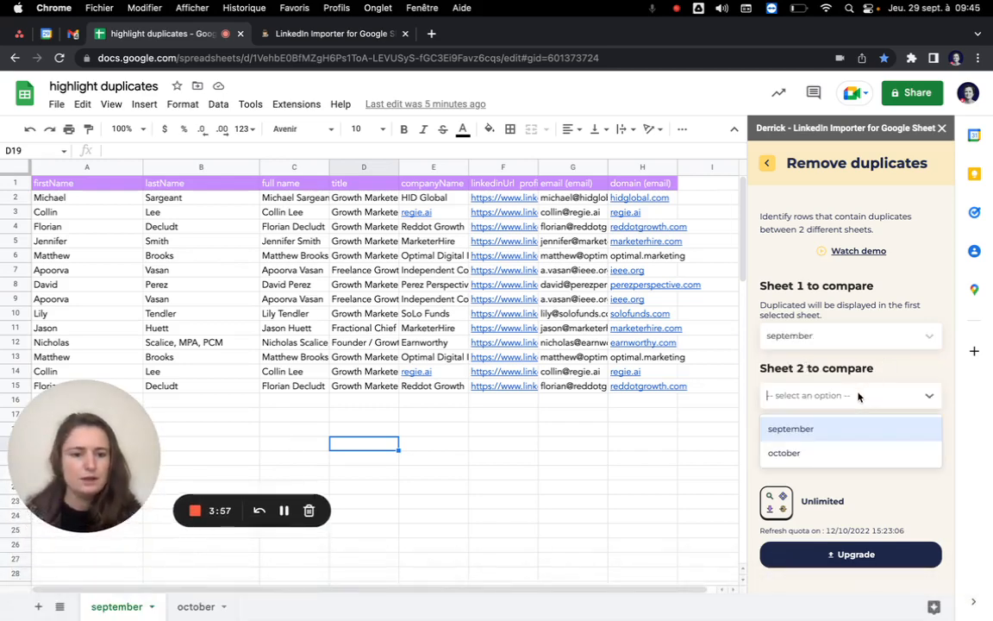
left_click(817, 428)
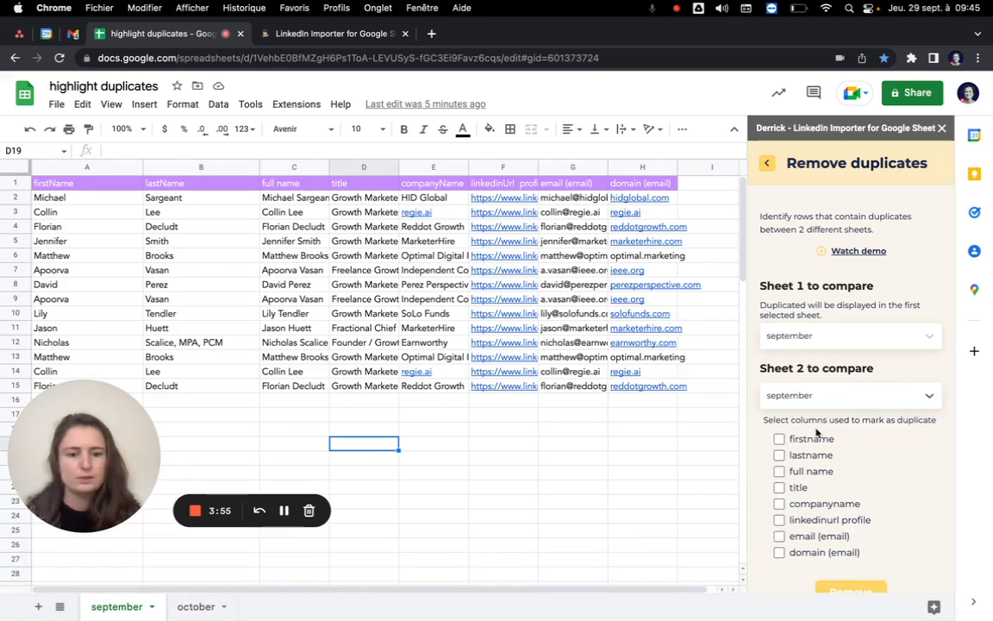
scroll(828, 379, "down", 3)
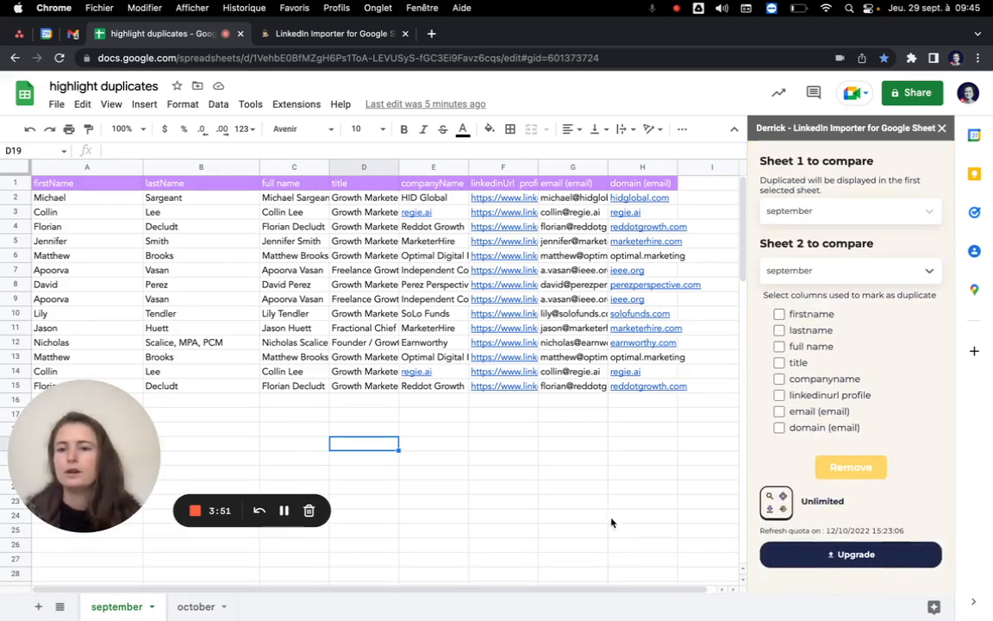
Mark the duplicates within the september sheet using the full name column as the criterion
left_click(287, 199)
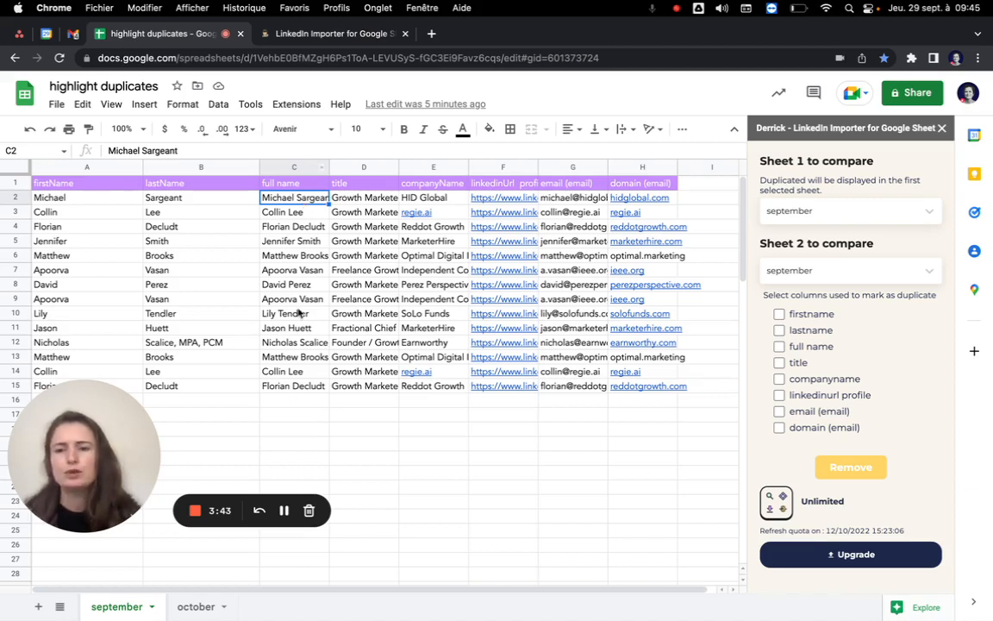
left_click(778, 346)
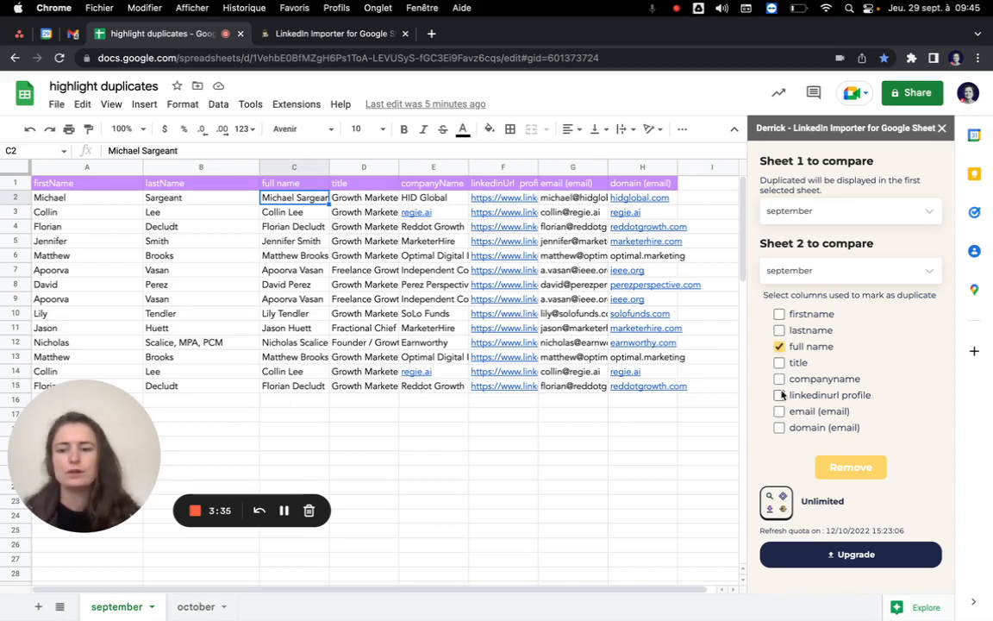
left_click(851, 468)
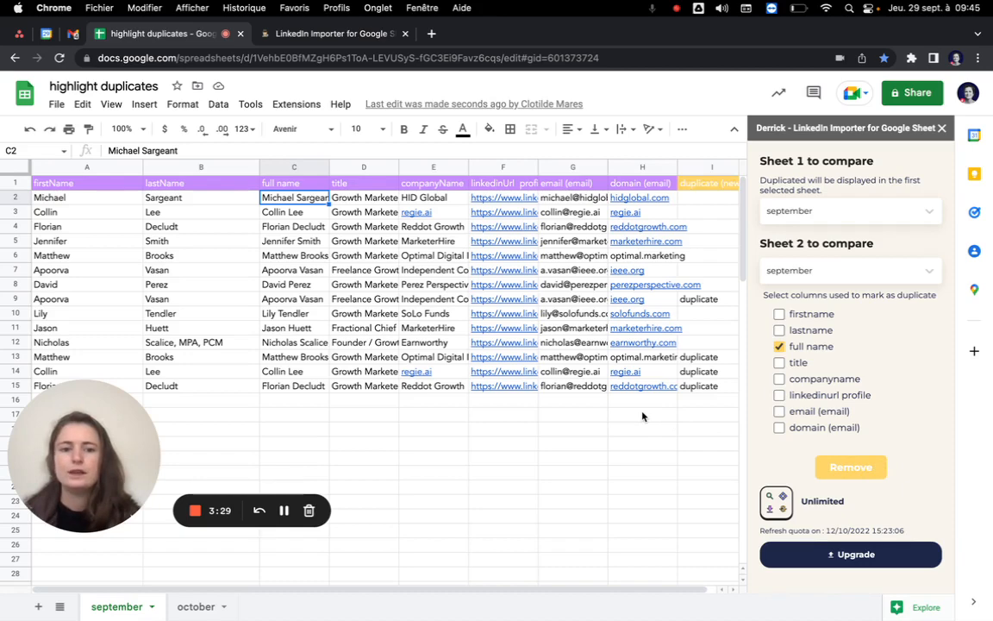
Check each row flagged in the duplicate (new) column against the earlier entries in the full name column
scroll(642, 416, "right", 2)
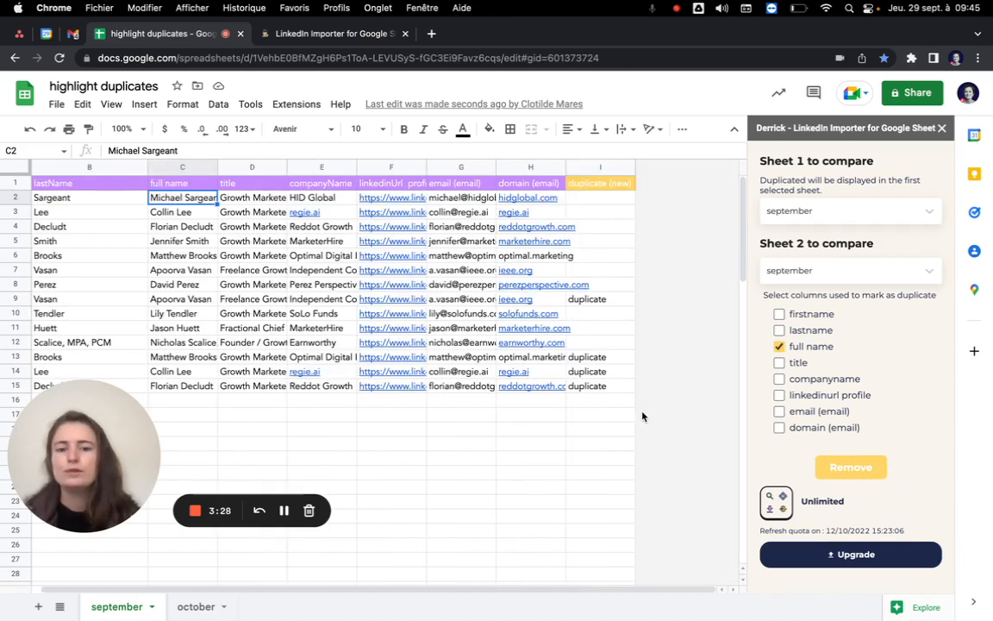
left_click(605, 303)
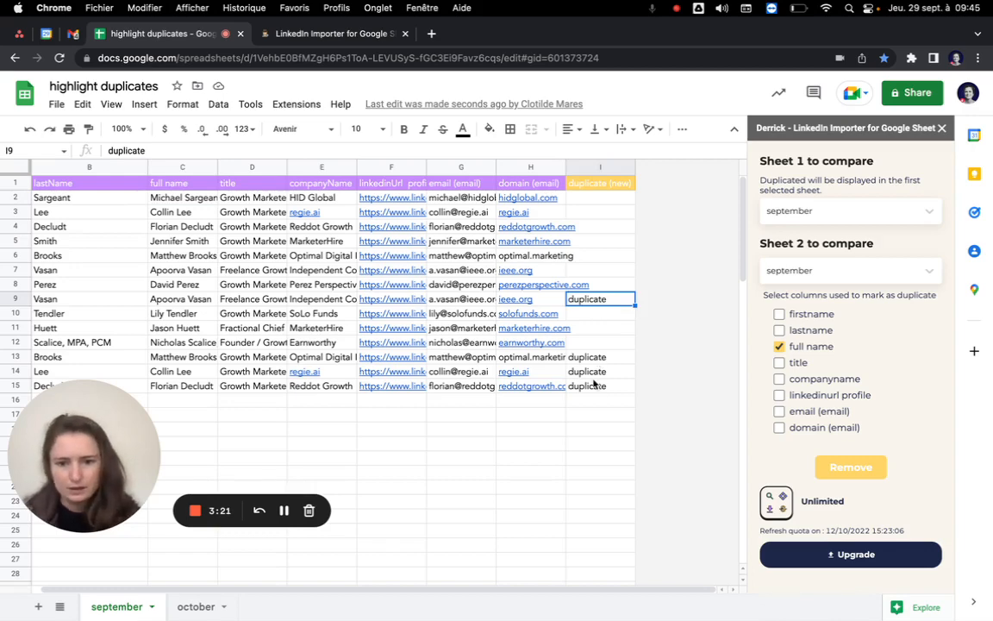
scroll(593, 383, "left", 2)
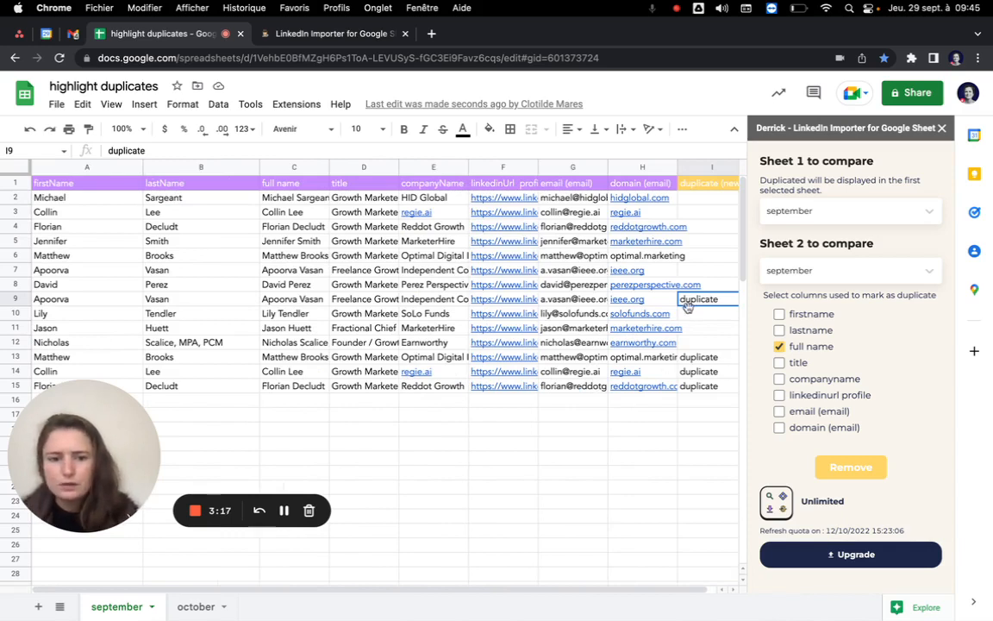
left_click(293, 302)
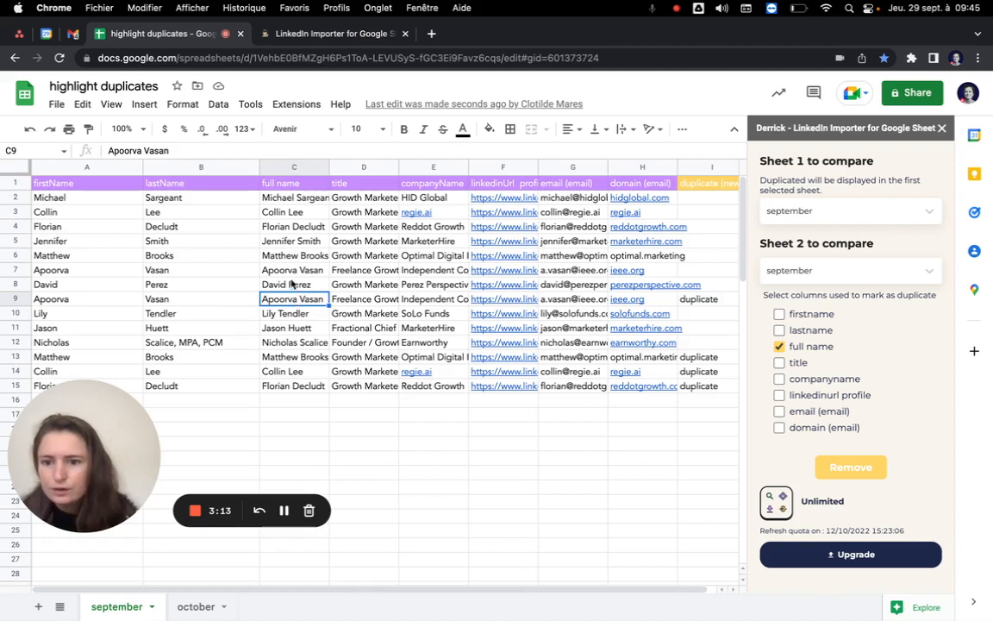
left_click(282, 273)
left_click(285, 301)
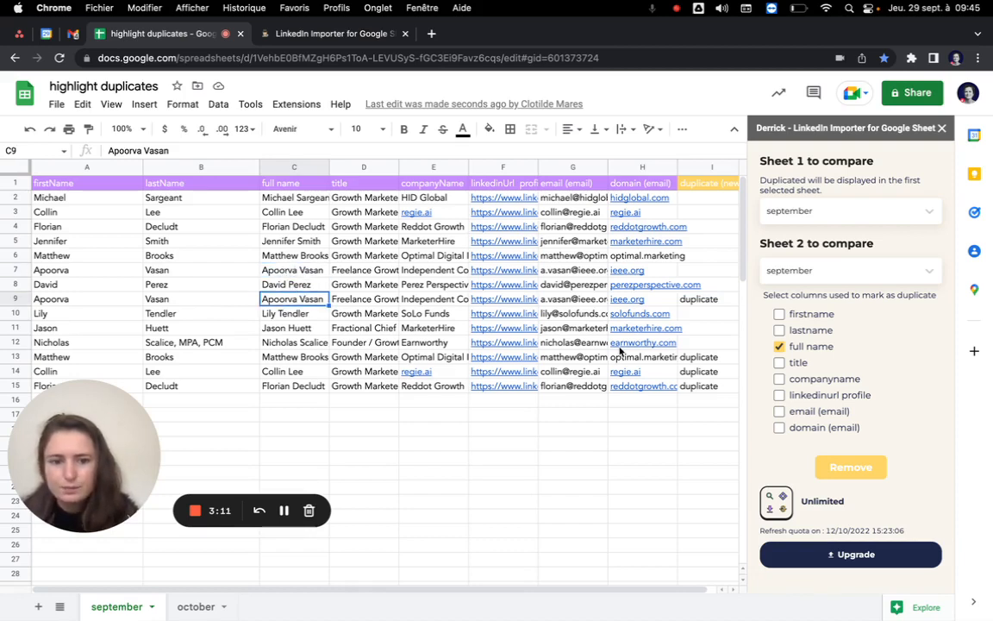
left_click(276, 357)
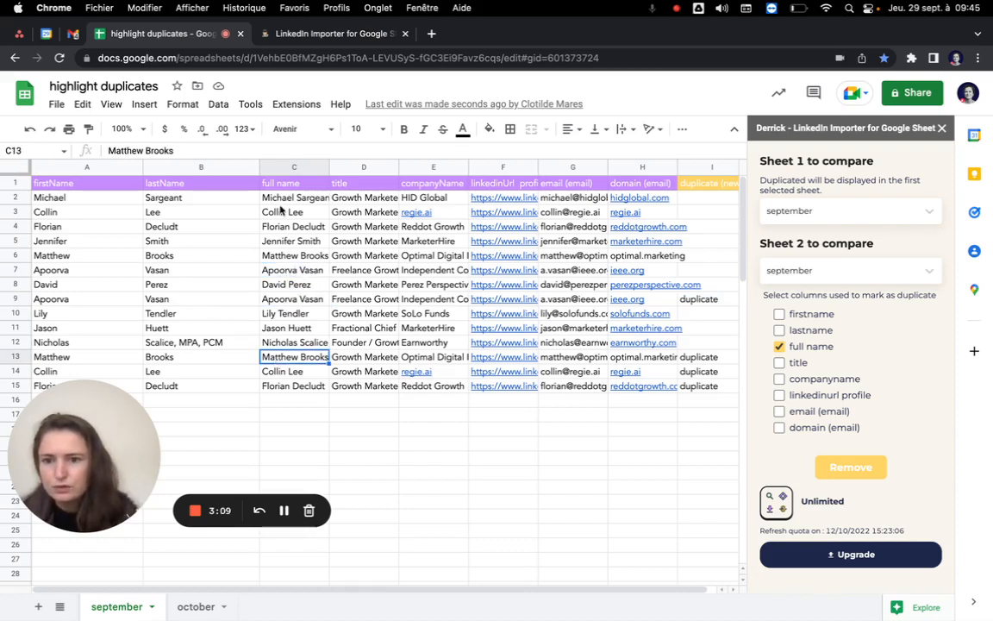
left_click(285, 255)
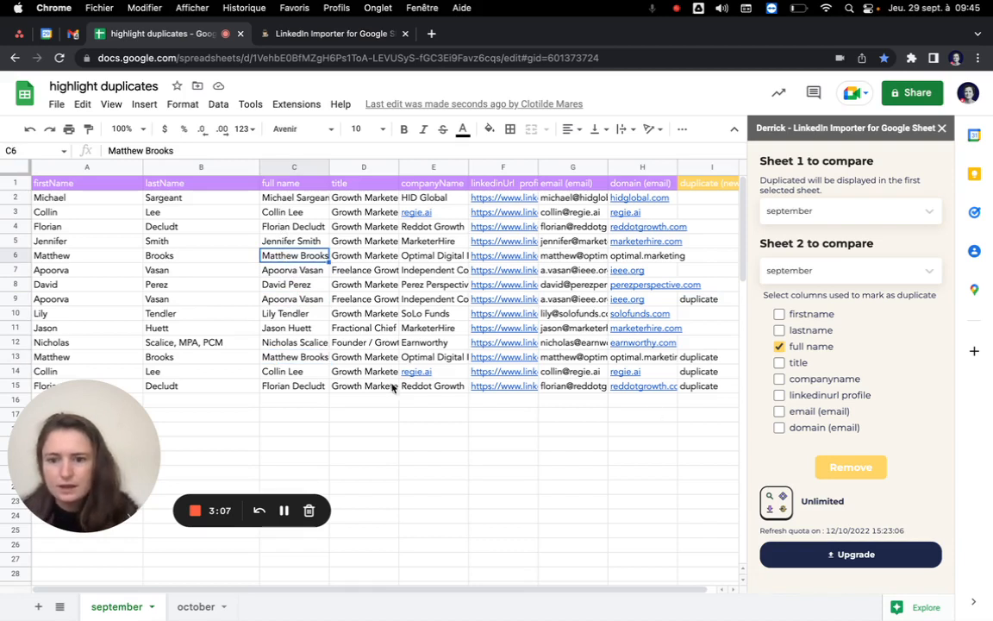
left_click(272, 377)
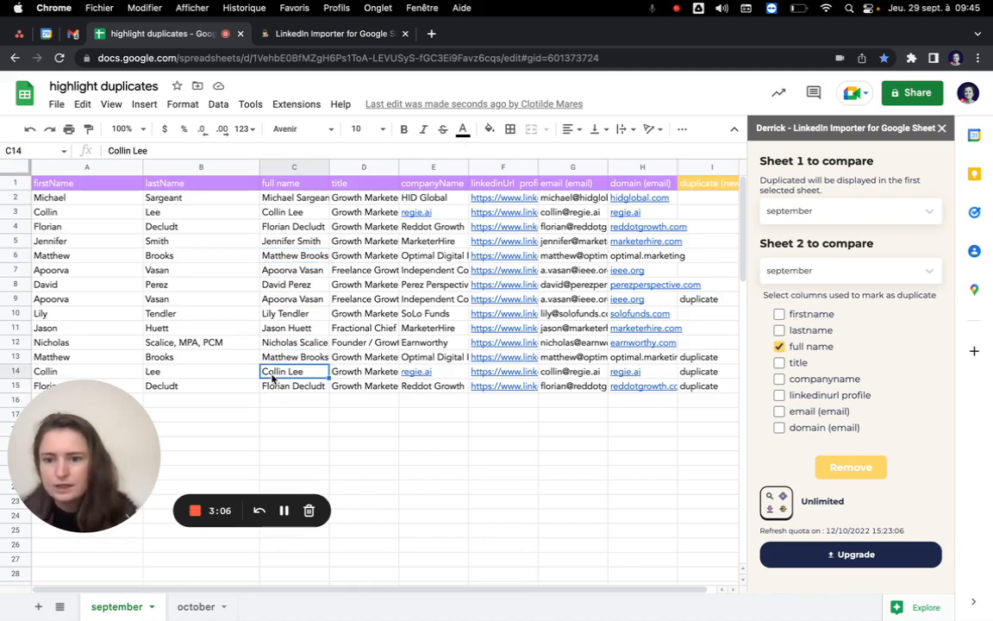
left_click(285, 210)
left_click(298, 386)
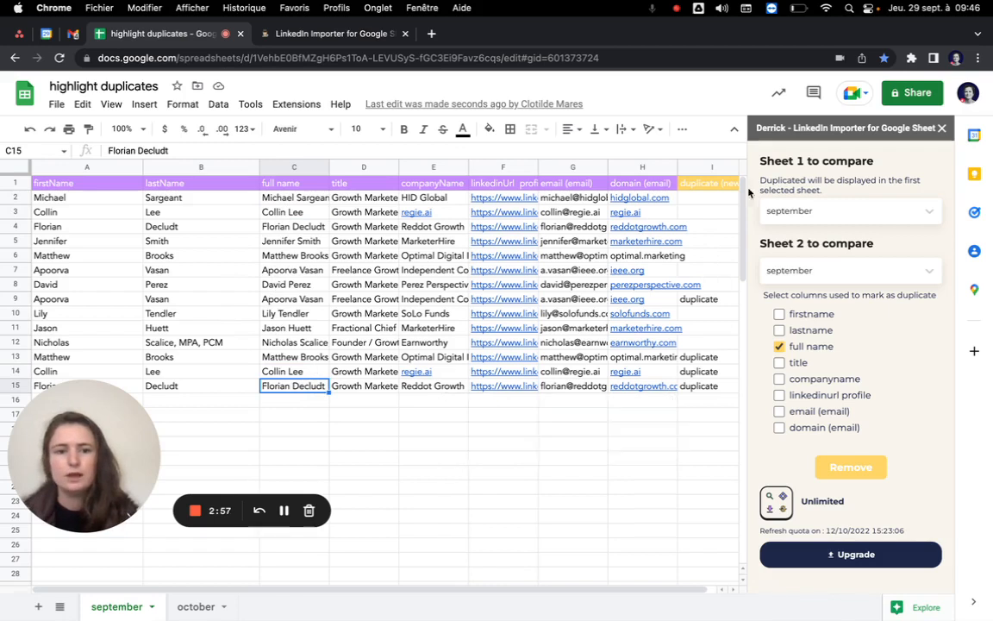
left_click(711, 185)
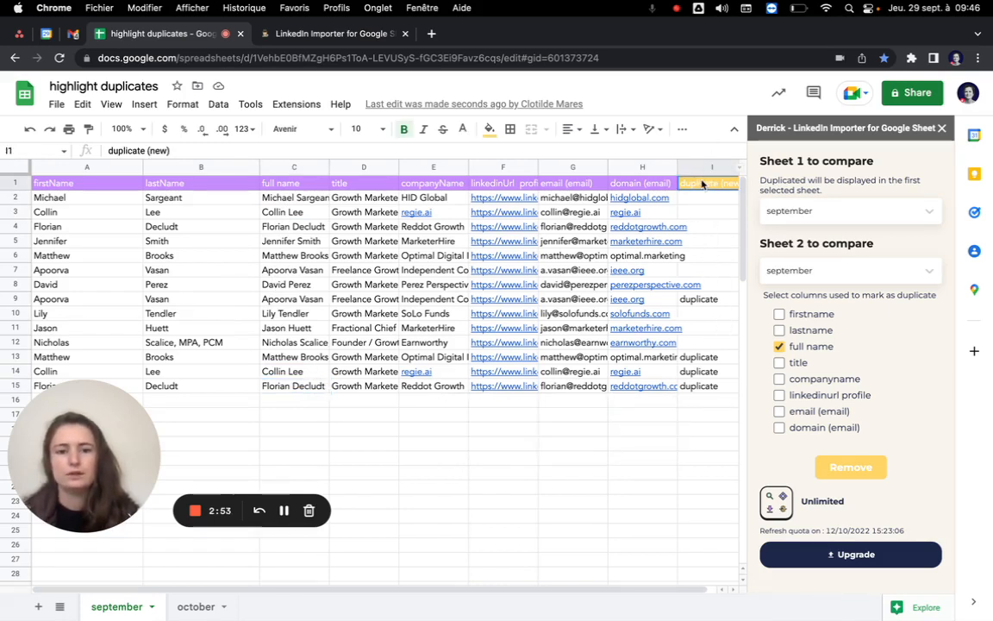
left_click(303, 356)
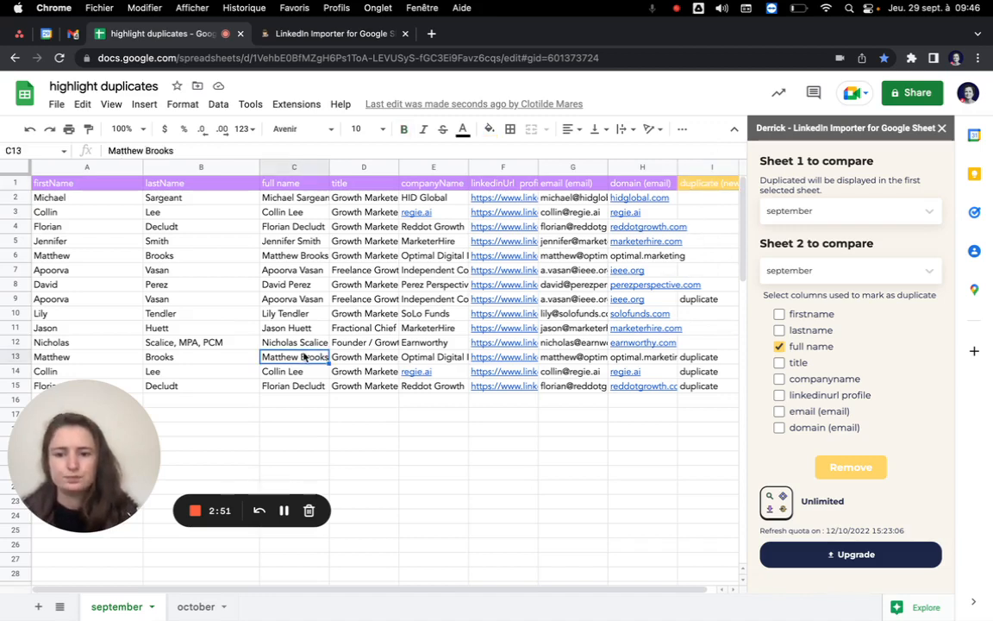
Clear the full name criterion and, with the october sheet open, set october as Sheet 1 and september as Sheet 2 to compare
left_click(779, 346)
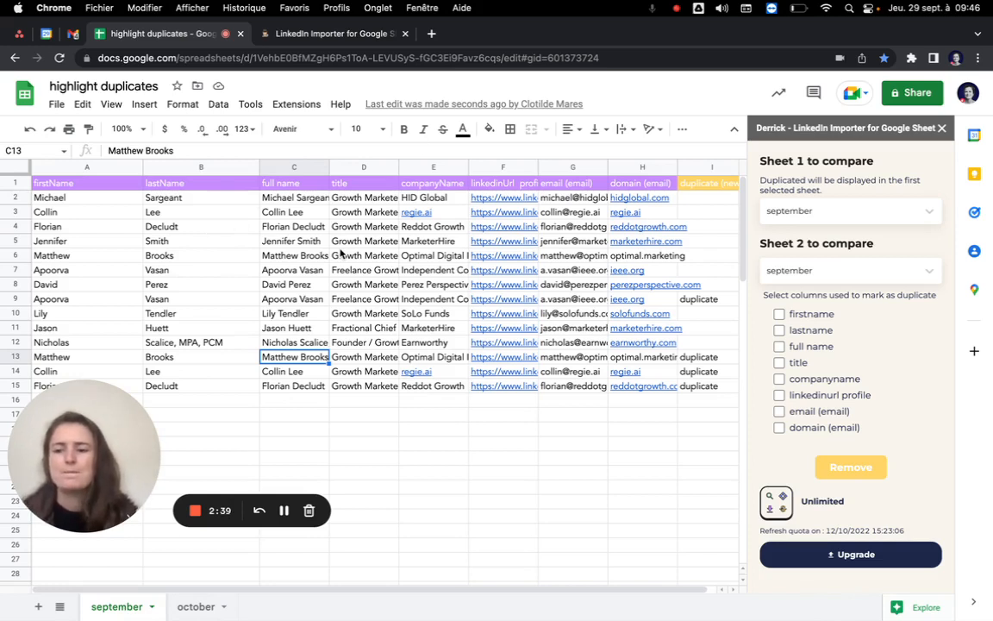
left_click(192, 607)
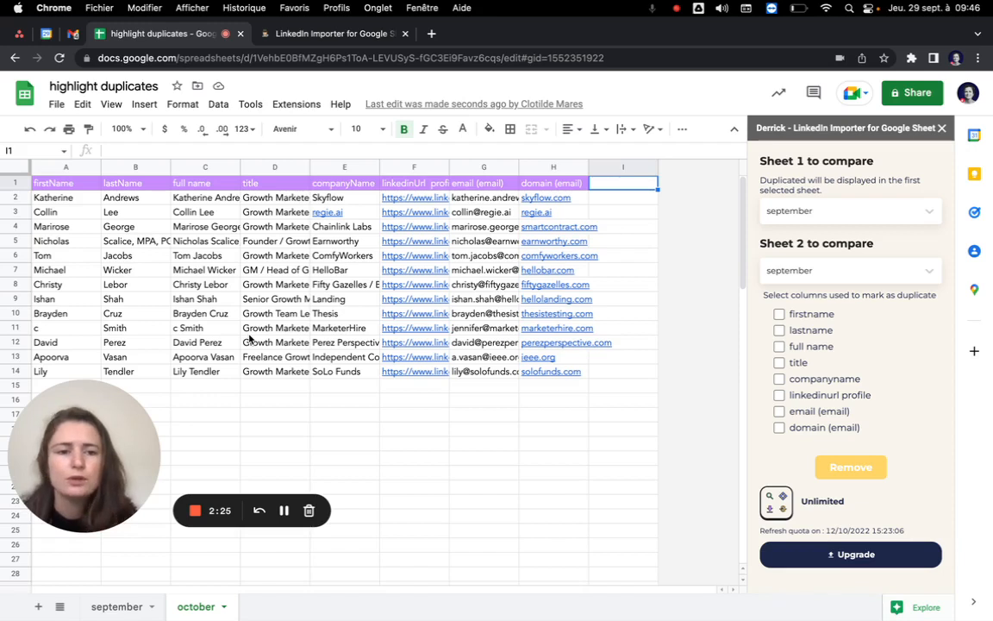
left_click(818, 210)
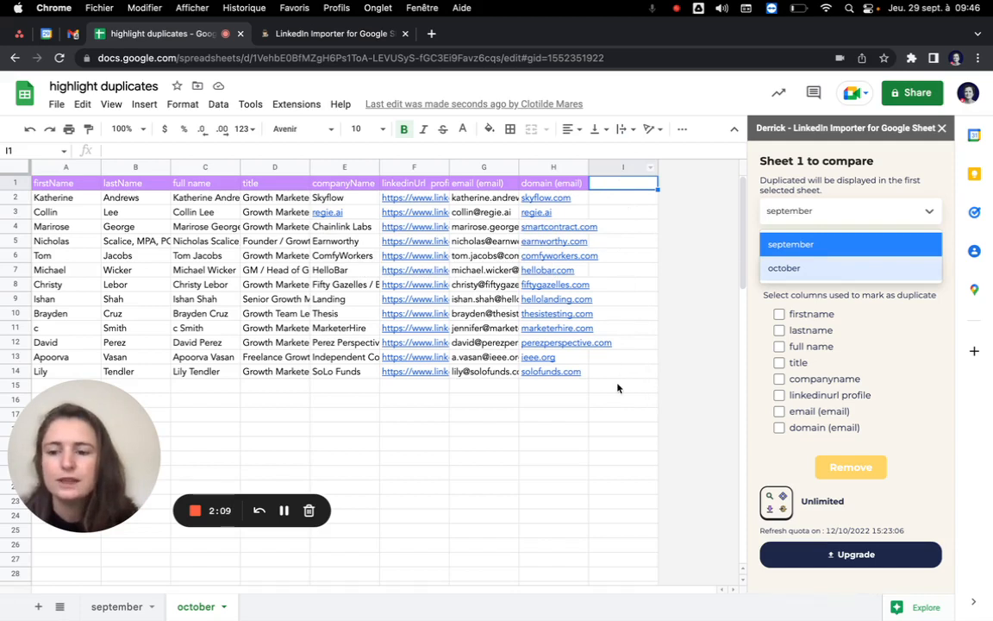
left_click(784, 268)
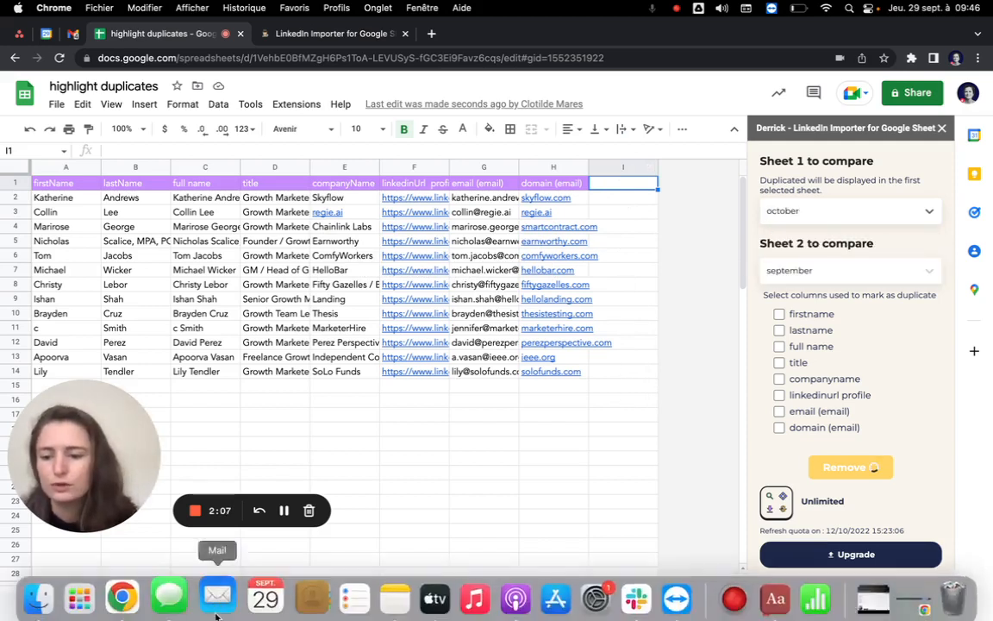
left_click(196, 606)
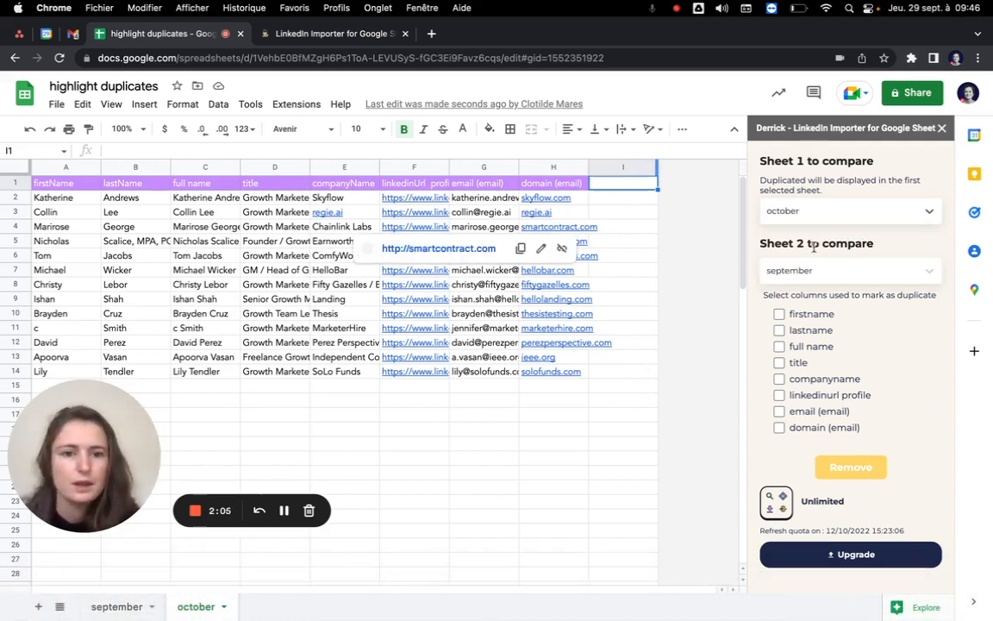
left_click(827, 270)
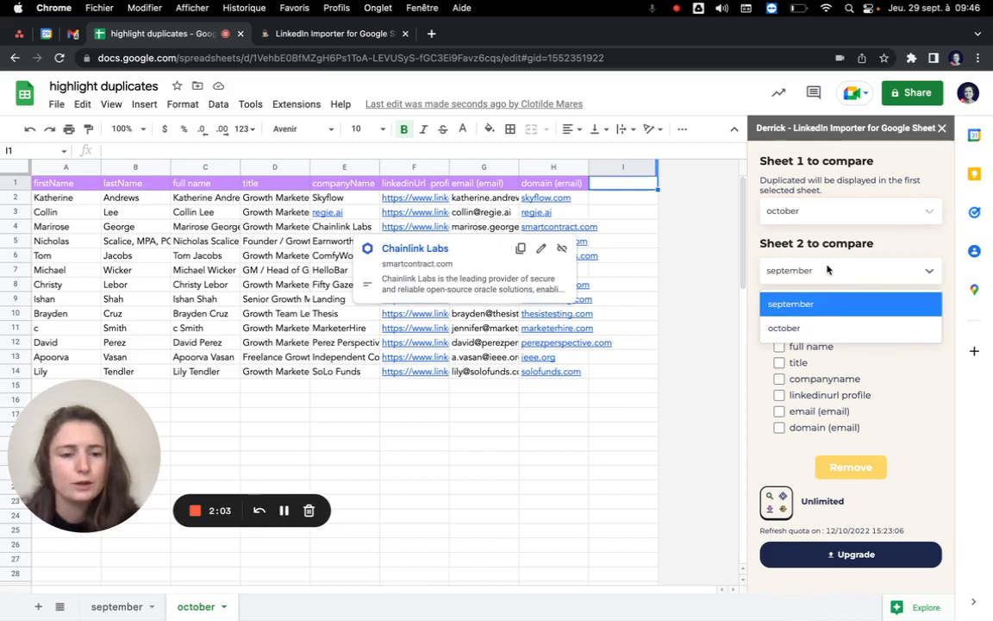
left_click(815, 304)
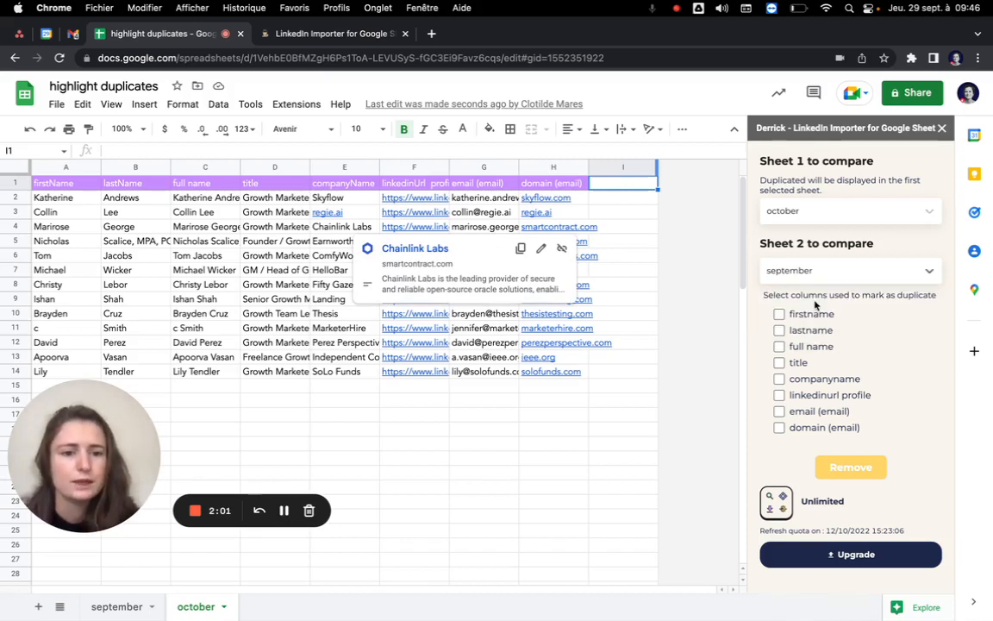
Mark the october leads that duplicate september ones, using full name, companyname and email (email) as the criteria
left_click(595, 411)
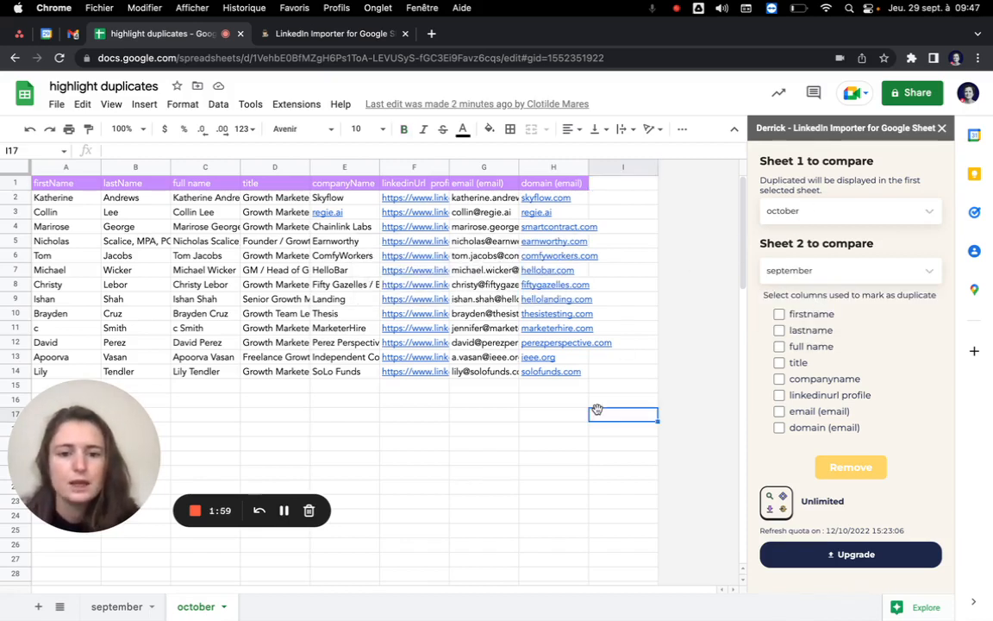
left_click(778, 346)
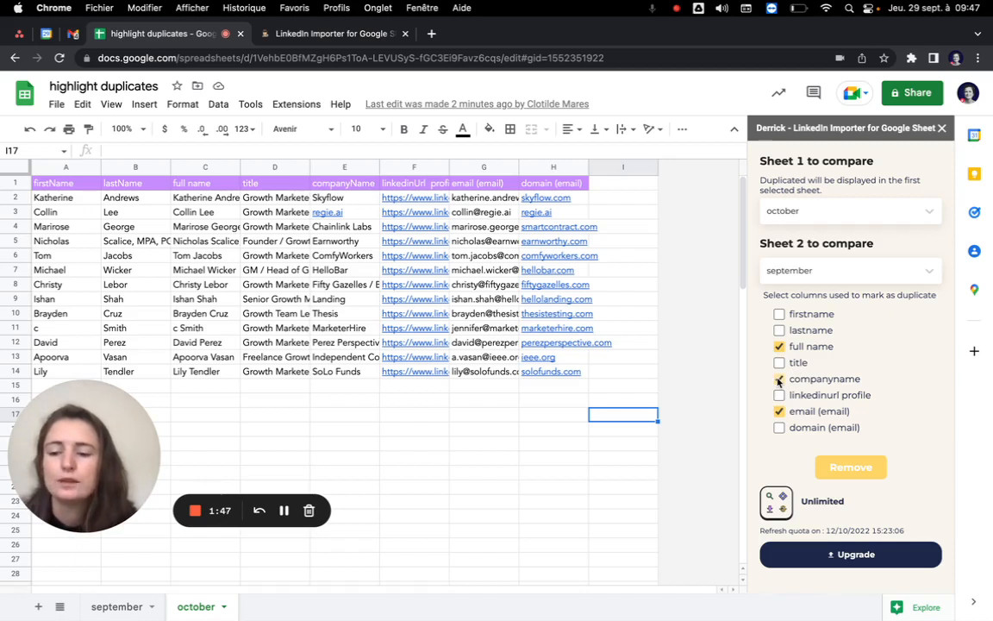
left_click(849, 470)
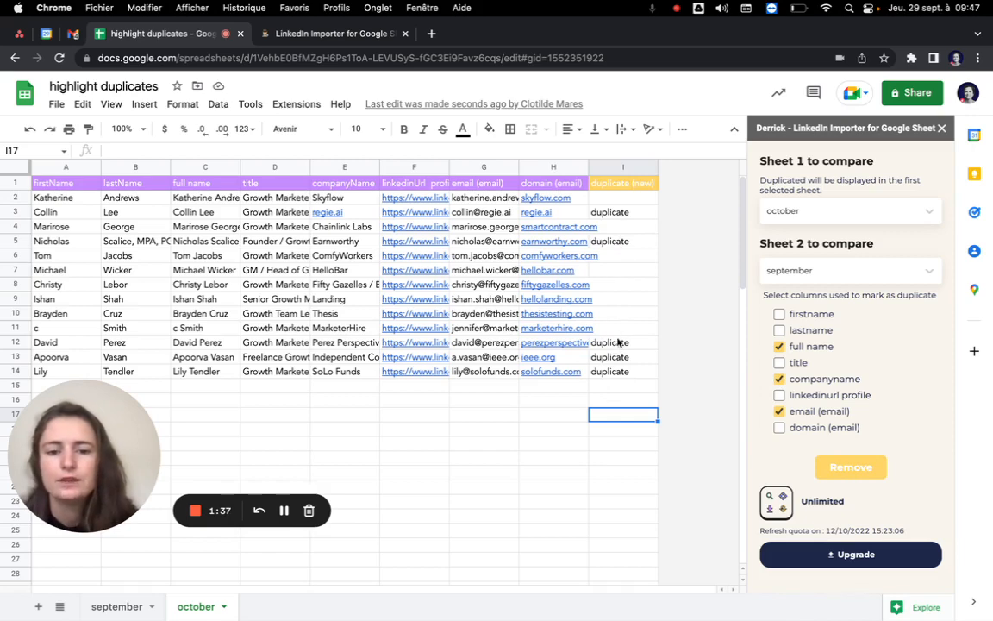
Copy the full name from flagged row 12 of the october sheet and search for it in the september sheet
left_click(180, 345)
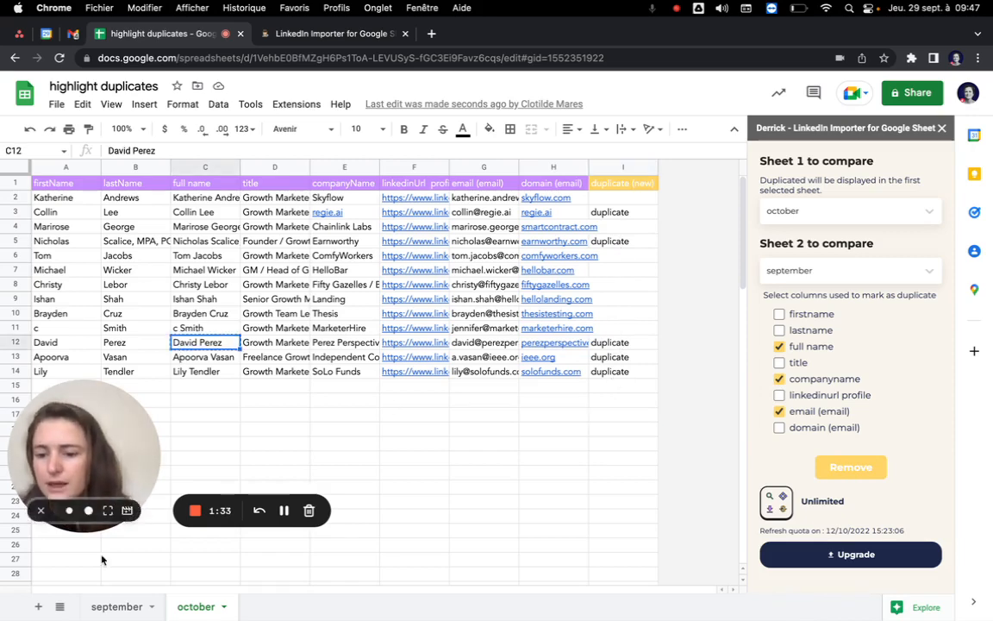
left_click(95, 595)
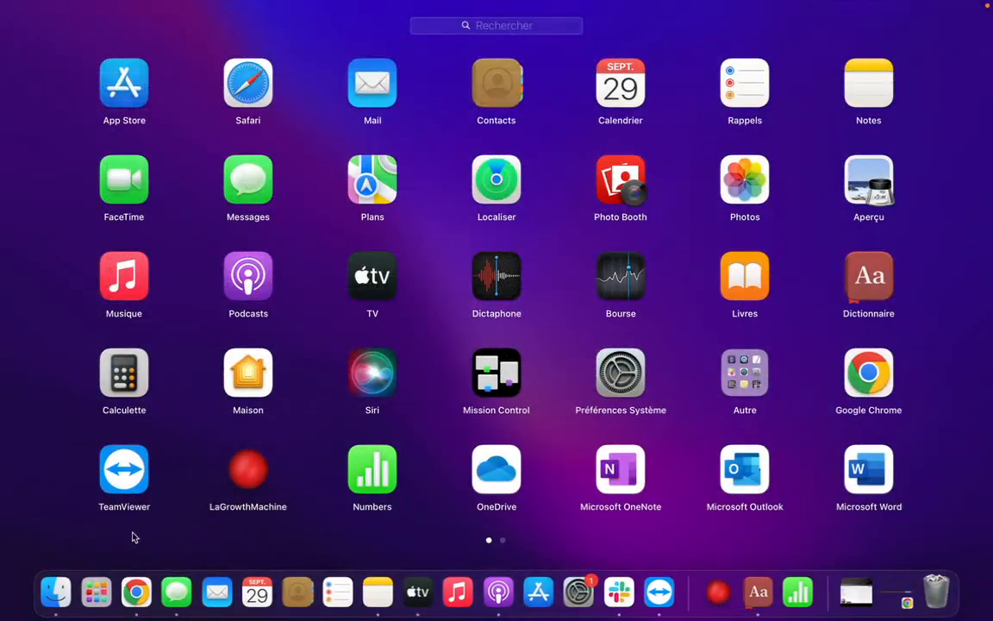
left_click(138, 591)
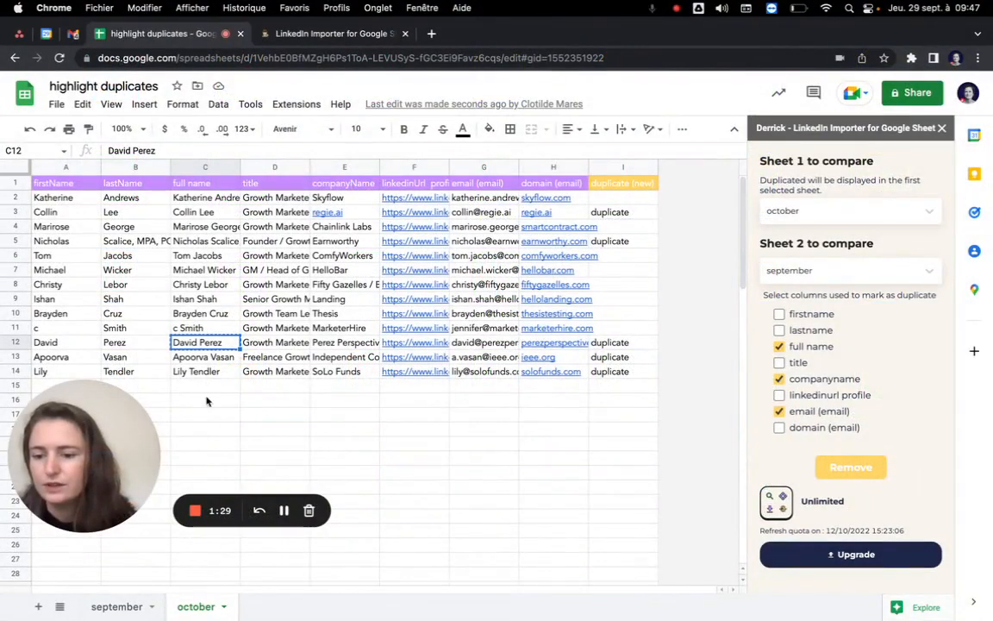
left_click(121, 605)
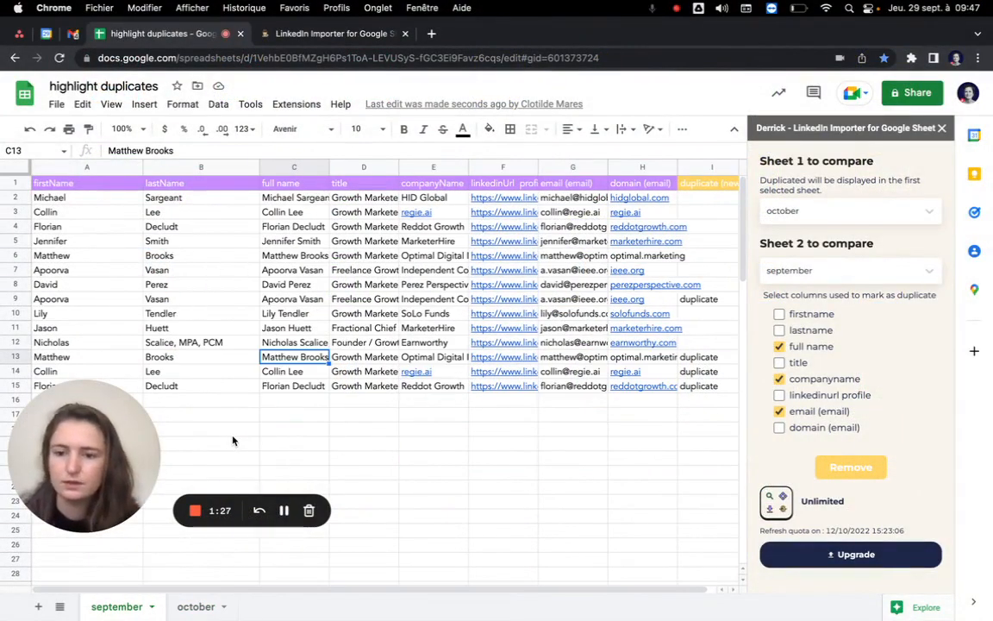
left_click(232, 435)
key("ctrl+f")
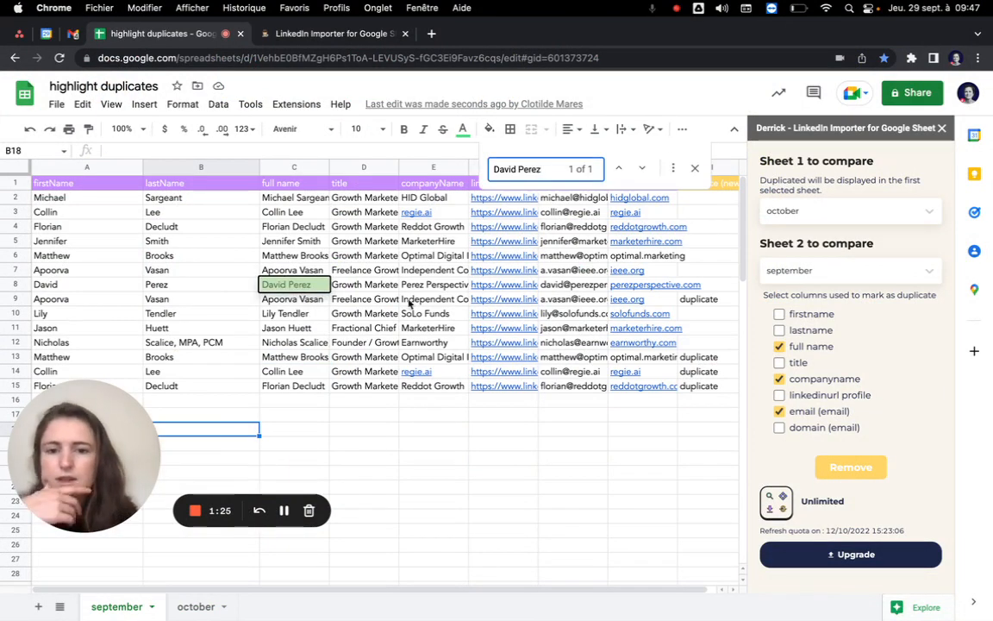
Return to the october sheet and close the Derrick add-on sidebar
left_click(197, 608)
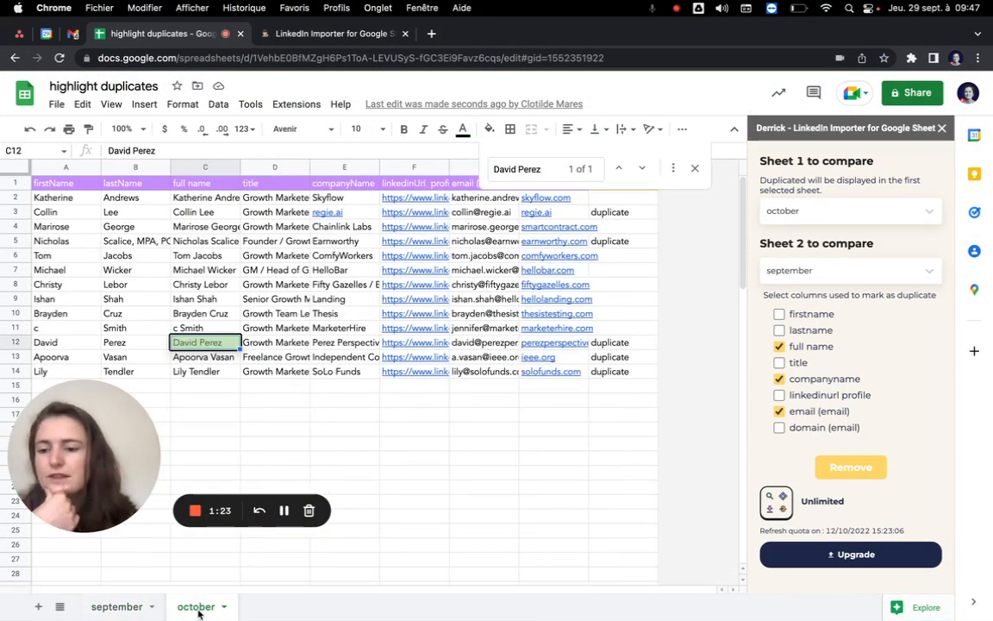
left_click(944, 130)
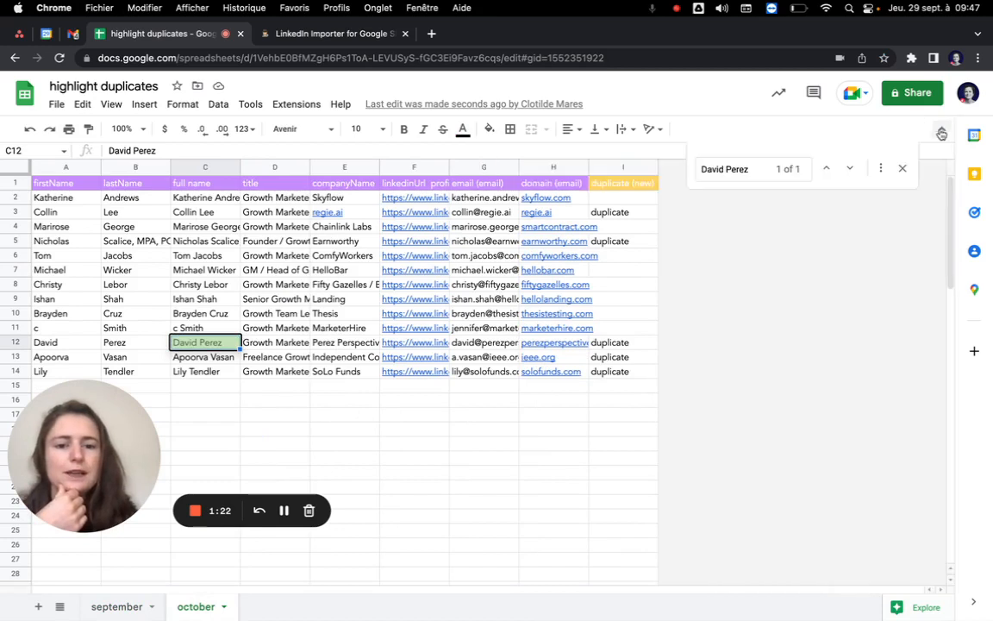
left_click(401, 387)
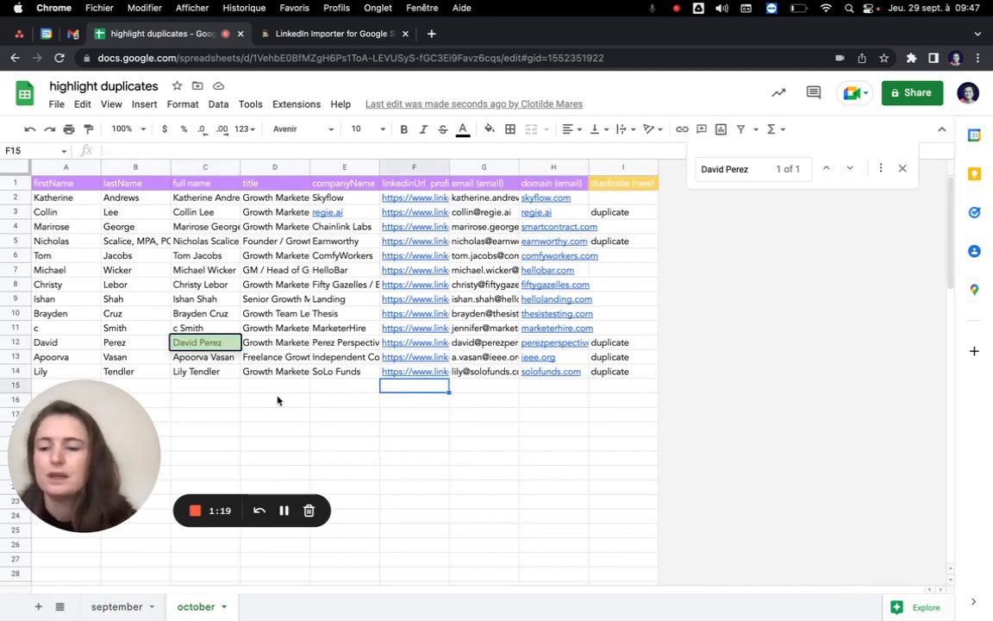